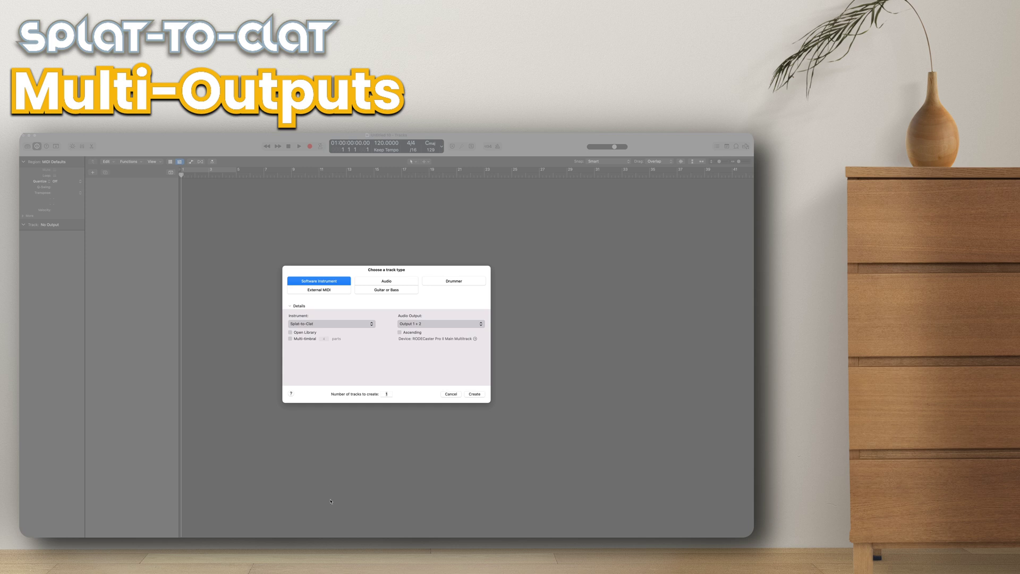
Create one software instrument track with Splat-to-Clat in its multi-output version that combines stereo and mono outputs.
{"action": "left_click", "coordinate": [332, 324]}
{"action": "mouse_move", "coordinate": [324, 501]}
{"action": "mouse_move", "coordinate": [384, 475]}
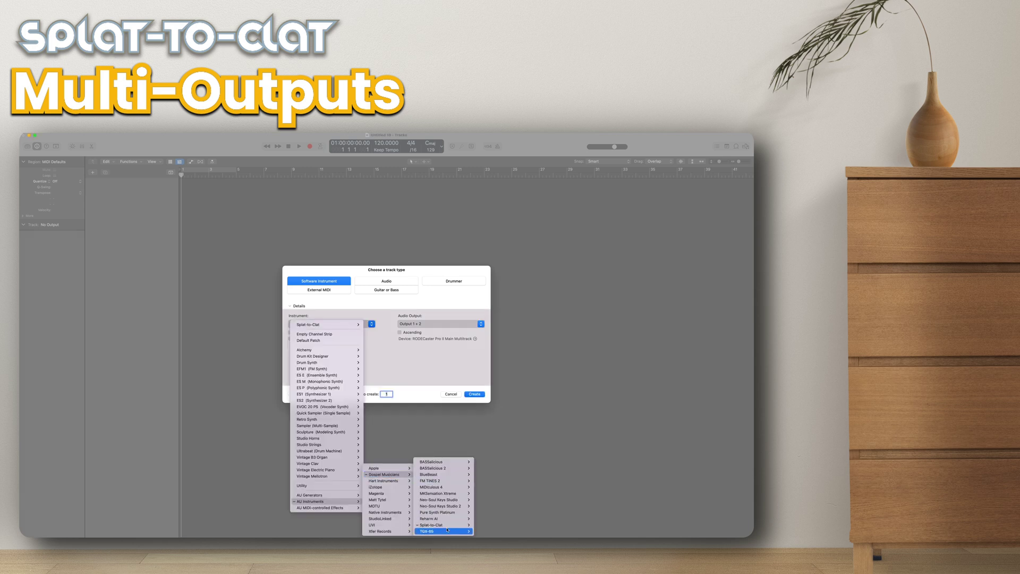
{"action": "mouse_move", "coordinate": [431, 525]}
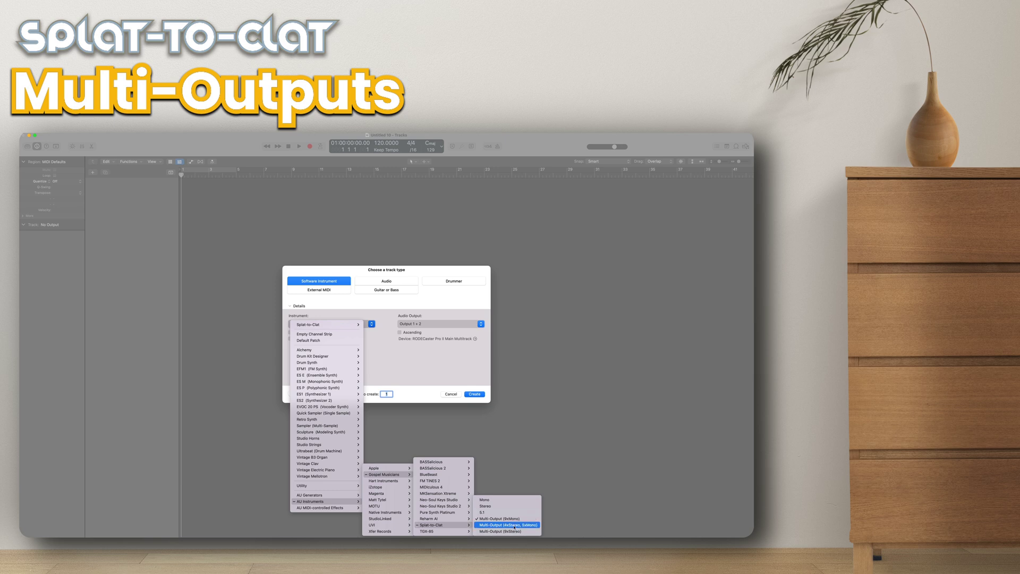
{"action": "left_click", "coordinate": [513, 523]}
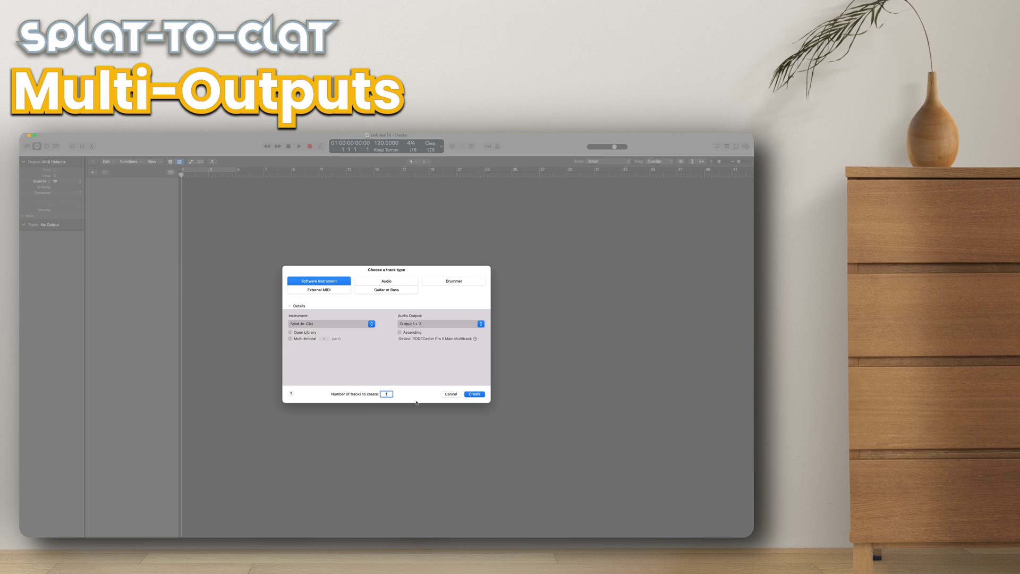
{"action": "left_click", "coordinate": [479, 395]}
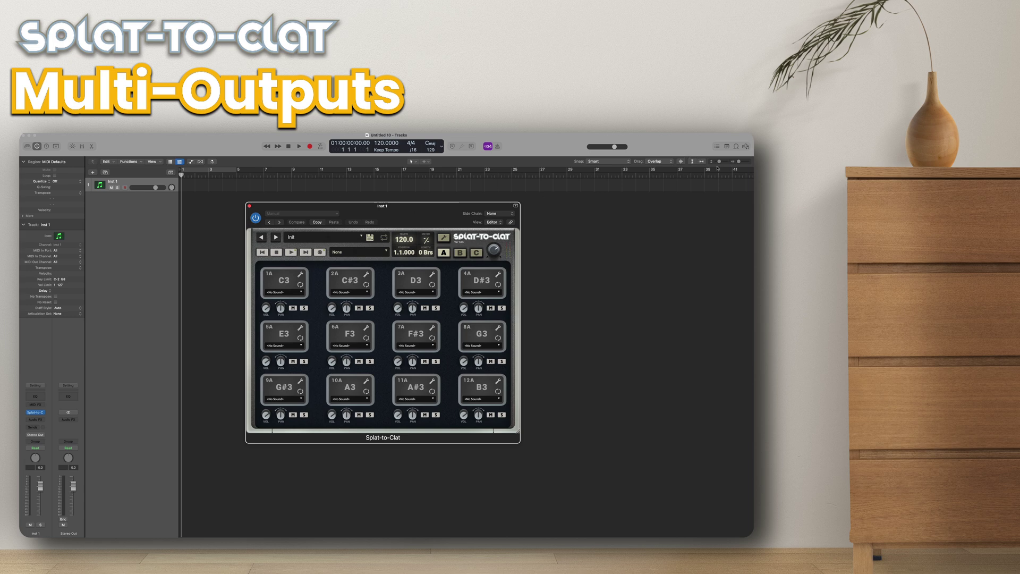
Enlarge the track height and change the Inst 1 track's icon to the yellow knob.
{"action": "left_click_drag", "start_coordinate": [719, 161], "coordinate": [723, 162]}
{"action": "left_click", "coordinate": [60, 237]}
{"action": "left_click", "coordinate": [61, 237]}
{"action": "left_click", "coordinate": [60, 237]}
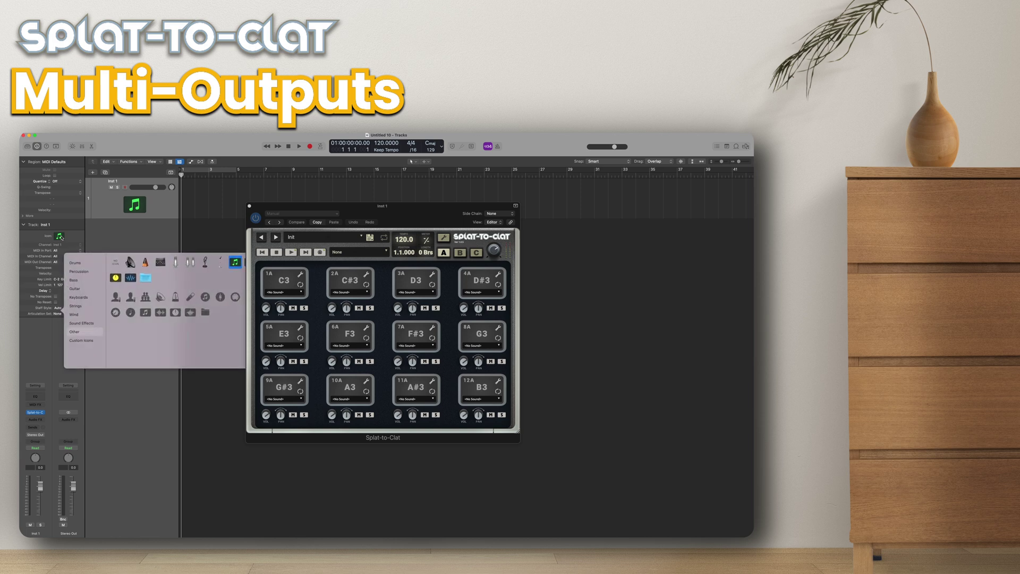
{"action": "left_click", "coordinate": [116, 279]}
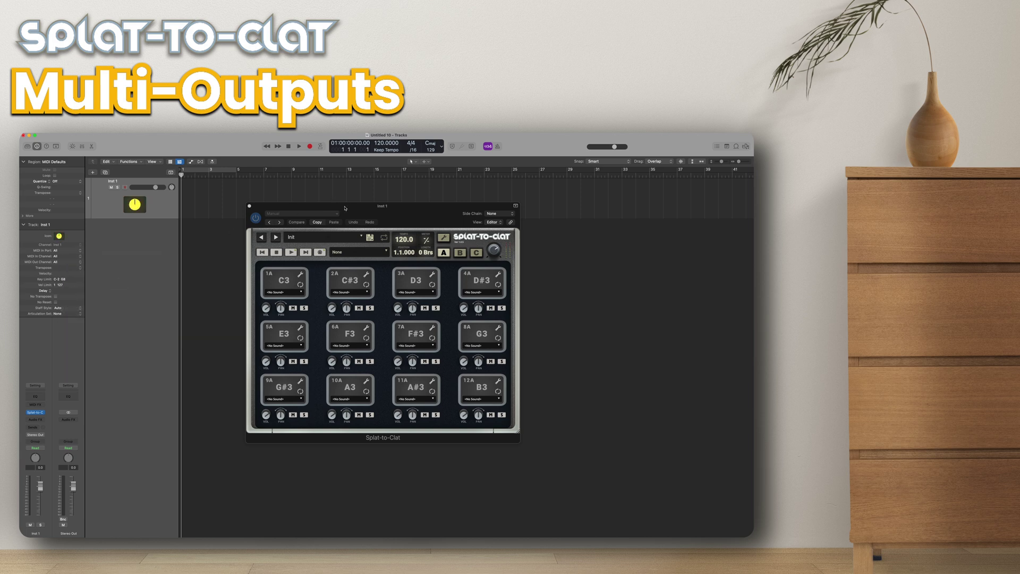
Load the Bing Bong 110BPM preset from the second bank of the Splat-to-Clat Factory Kits library, then close the preset browser.
{"action": "left_click_drag", "start_coordinate": [337, 207], "coordinate": [346, 204]}
{"action": "left_click", "coordinate": [325, 237]}
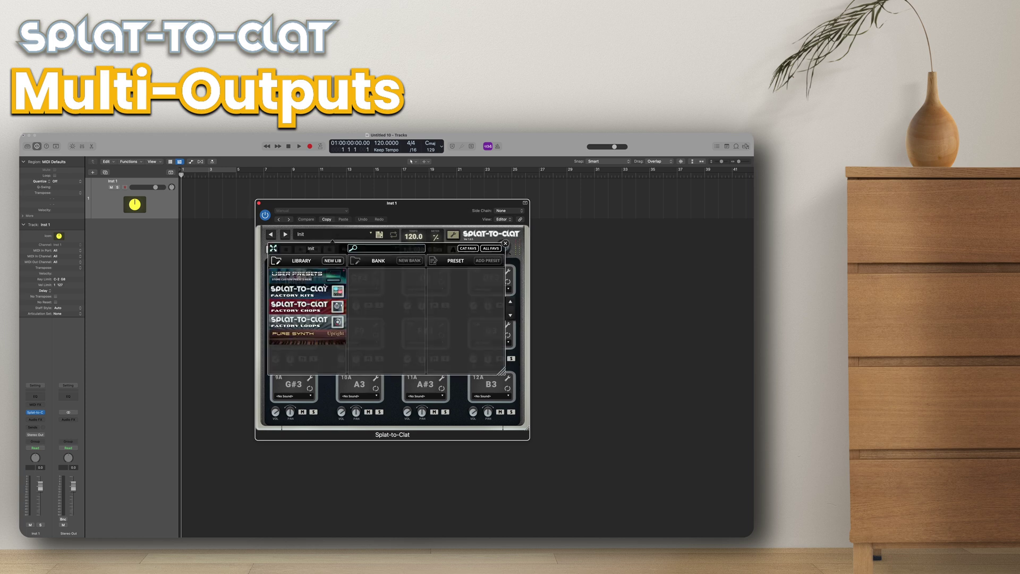
{"action": "left_click", "coordinate": [314, 294]}
{"action": "left_click", "coordinate": [374, 281]}
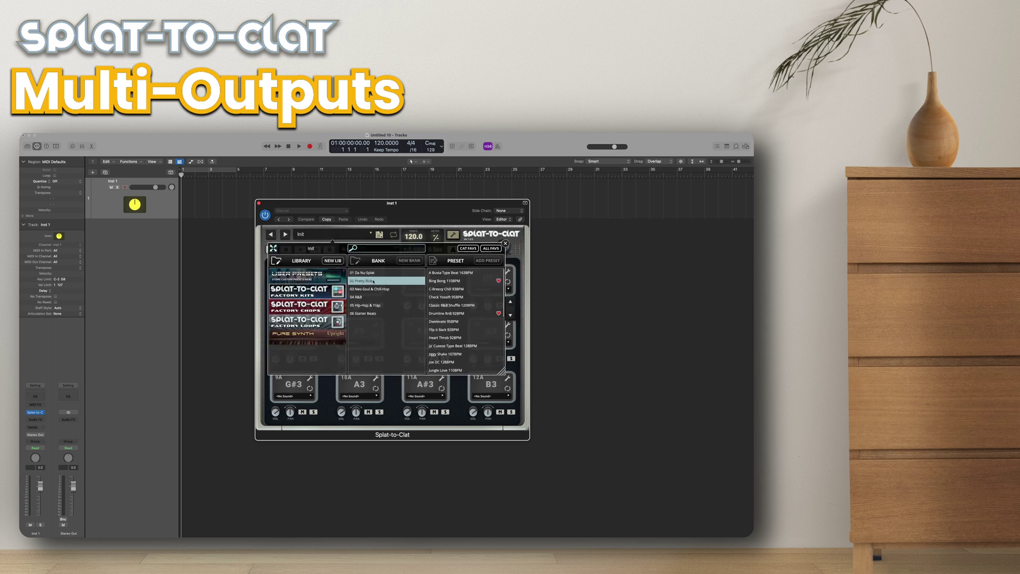
{"action": "left_click", "coordinate": [457, 282]}
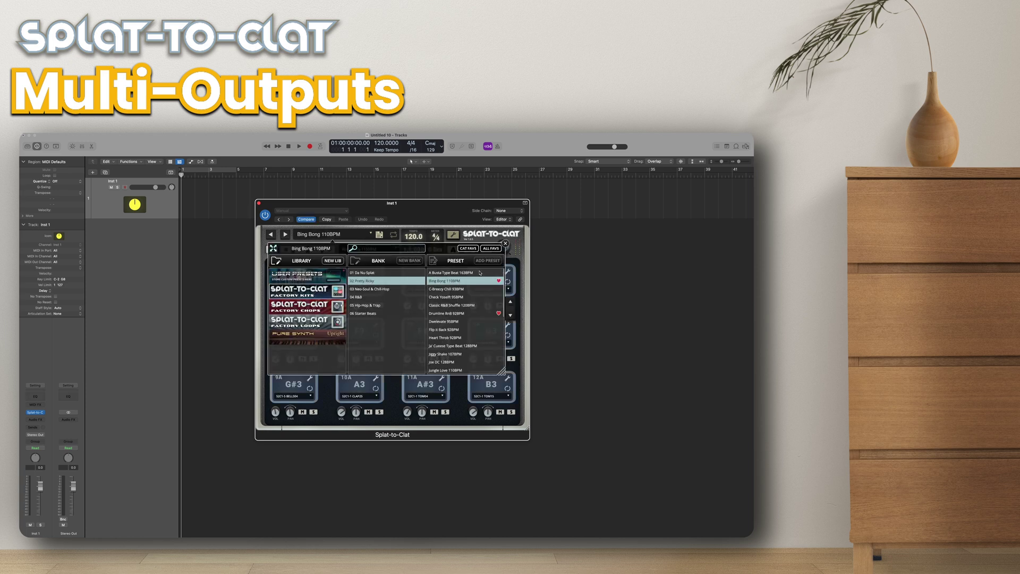
{"action": "left_click", "coordinate": [505, 244]}
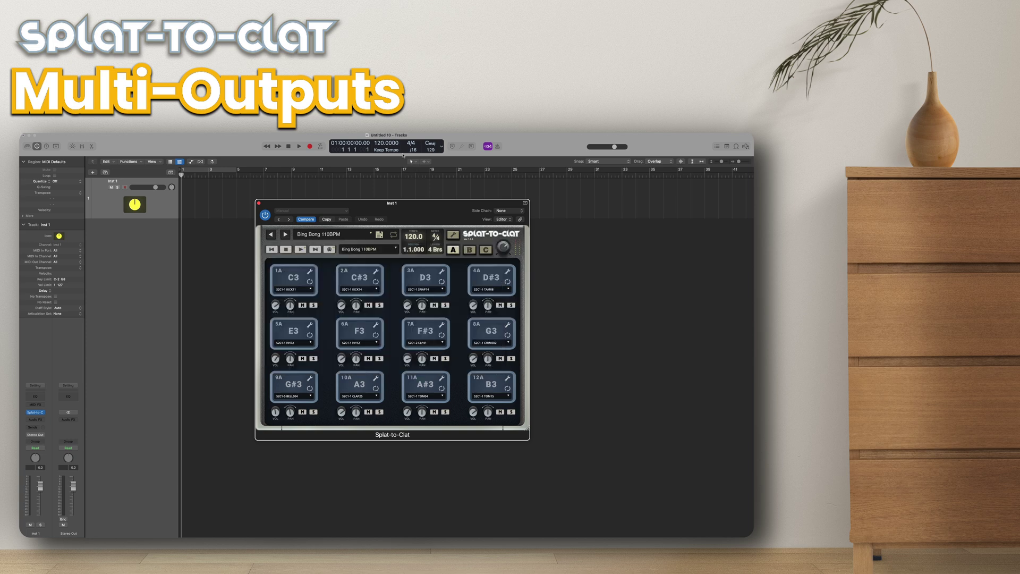
Set the project tempo to 110 BPM and move the plug-in window upward to clear the mixer area.
{"action": "double_click", "coordinate": [391, 144]}
{"action": "type", "text": "110"}
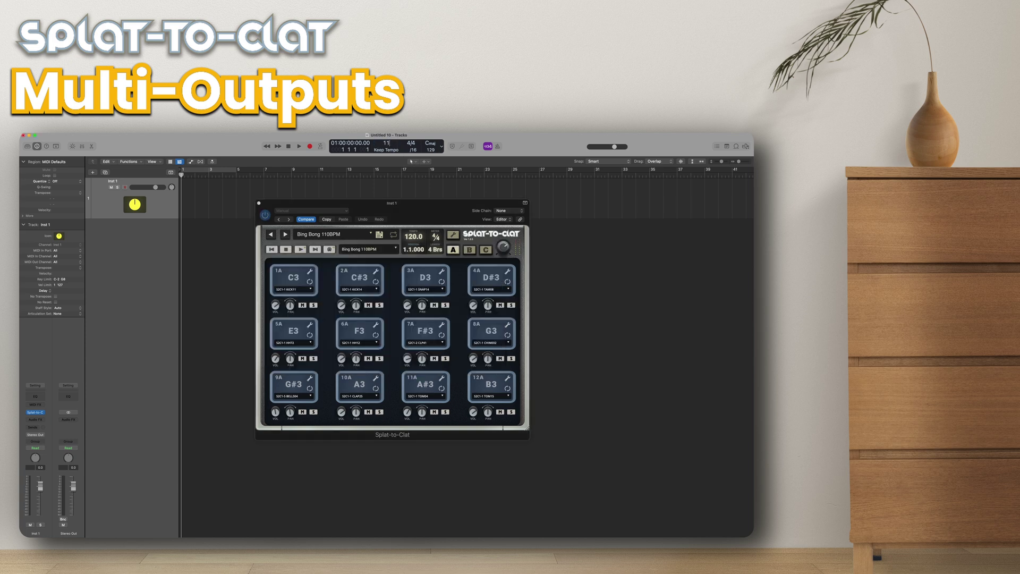
{"action": "key", "text": "Return"}
{"action": "left_click_drag", "start_coordinate": [350, 211], "coordinate": [337, 184]}
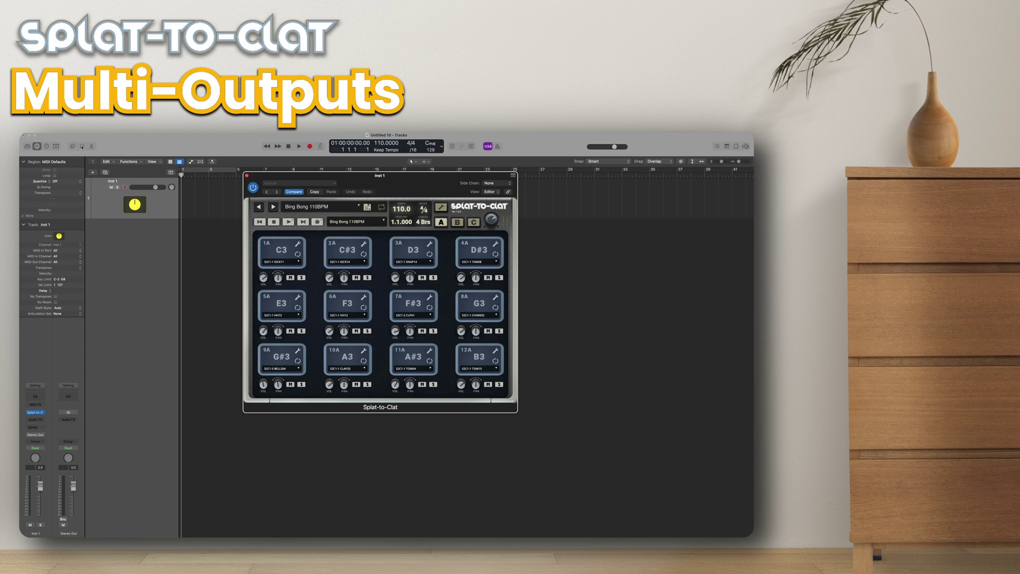
Show the mixer and add five aux channels for the Inst 1 instrument's extra outputs.
{"action": "left_click", "coordinate": [82, 147]}
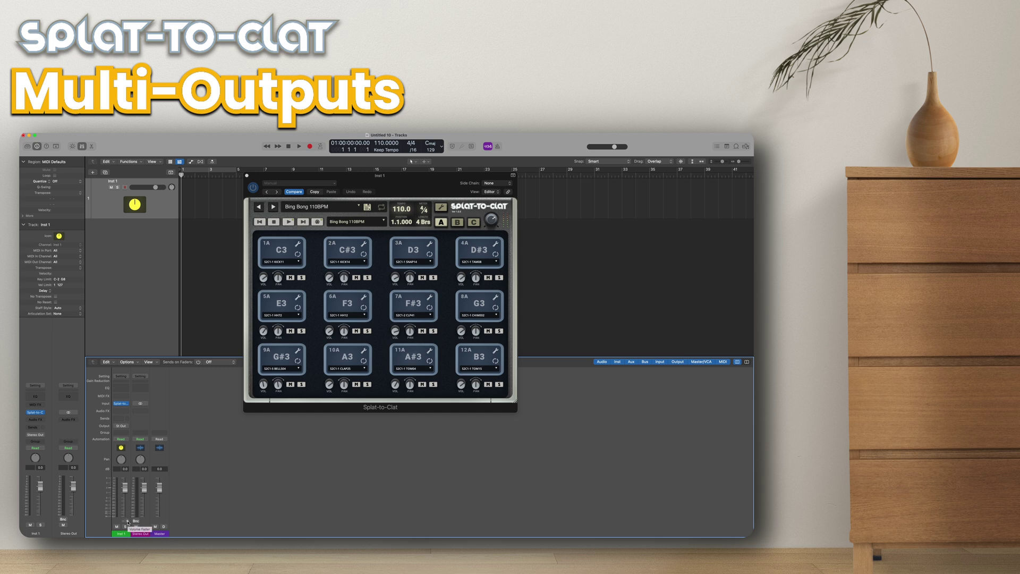
{"action": "left_click", "coordinate": [127, 521]}
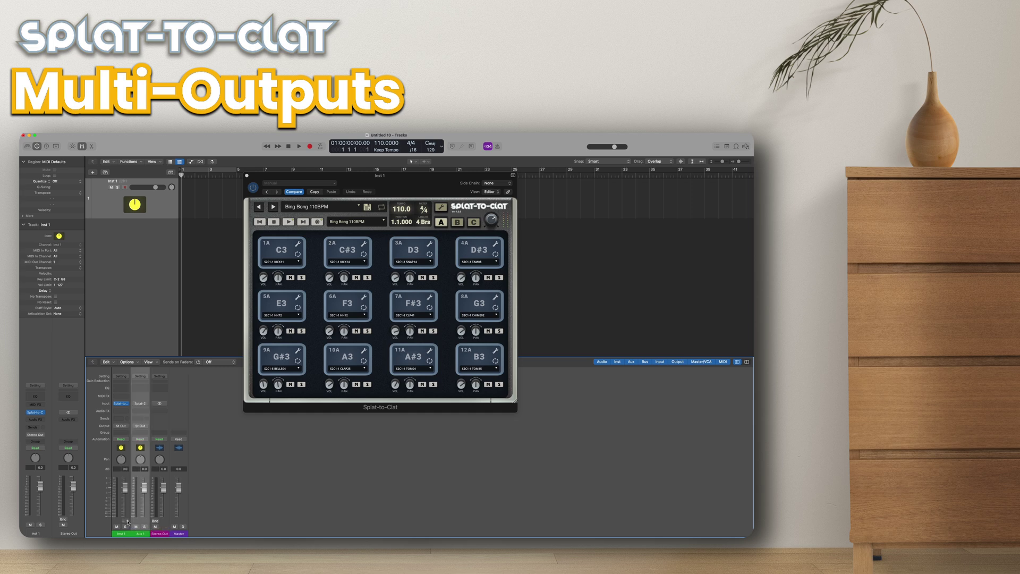
{"action": "left_click", "coordinate": [128, 521]}
{"action": "left_click", "coordinate": [127, 521]}
{"action": "left_click", "coordinate": [128, 521]}
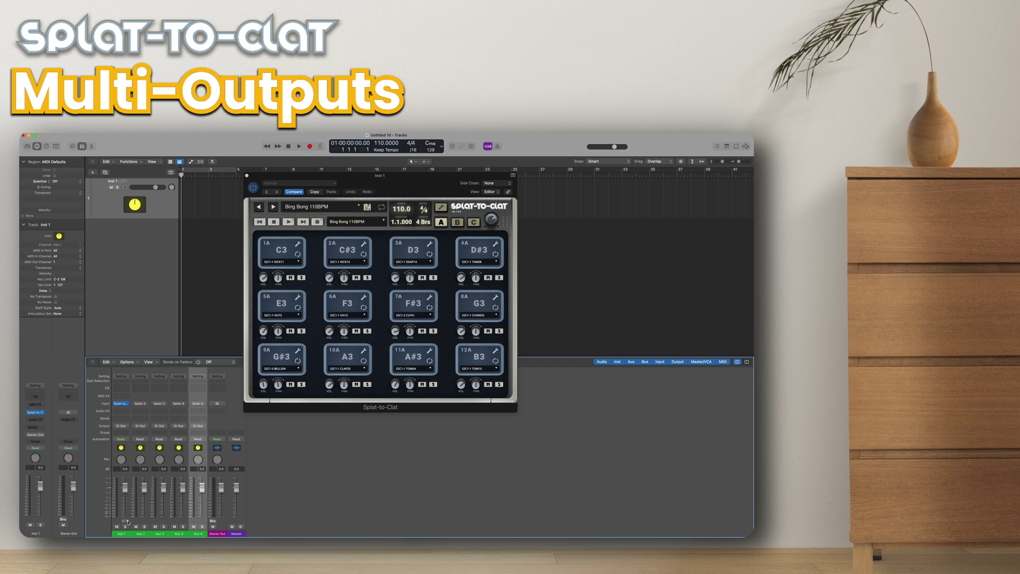
{"action": "left_click", "coordinate": [127, 521]}
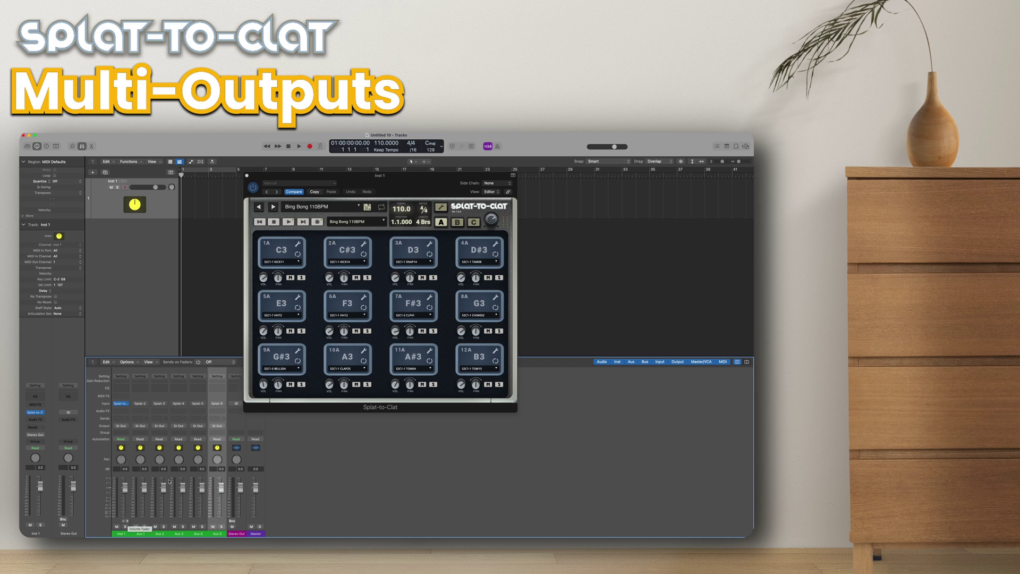
{"action": "left_click", "coordinate": [141, 448]}
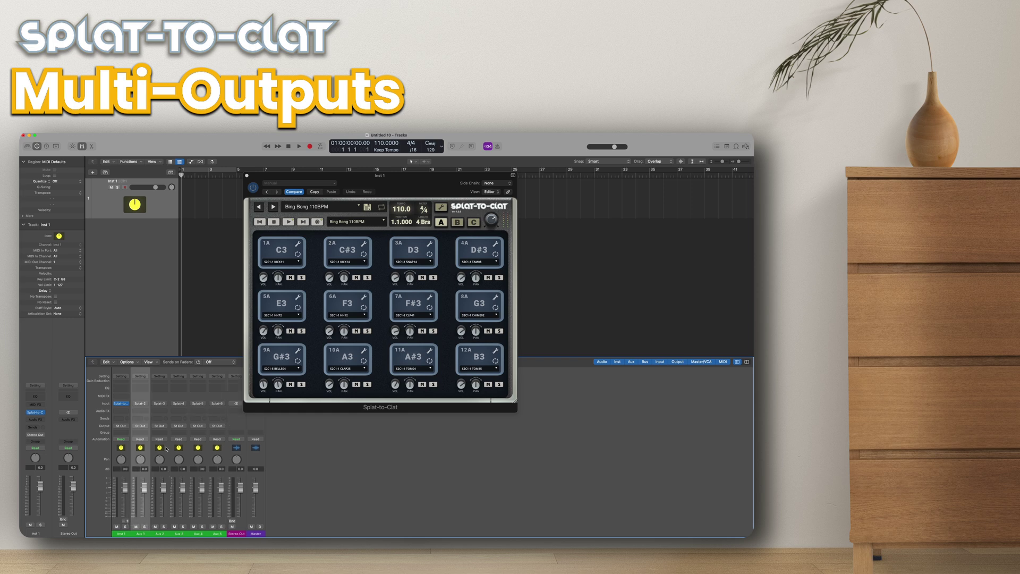
{"action": "left_click", "coordinate": [166, 449]}
{"action": "left_click", "coordinate": [183, 449]}
{"action": "left_click", "coordinate": [200, 450]}
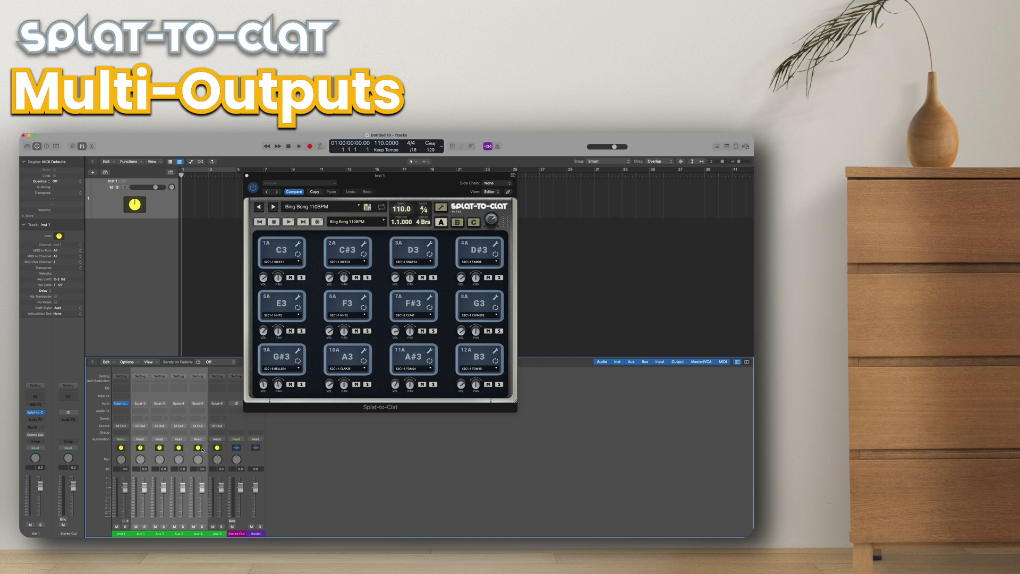
{"action": "left_click", "coordinate": [217, 450]}
{"action": "left_click", "coordinate": [142, 448]}
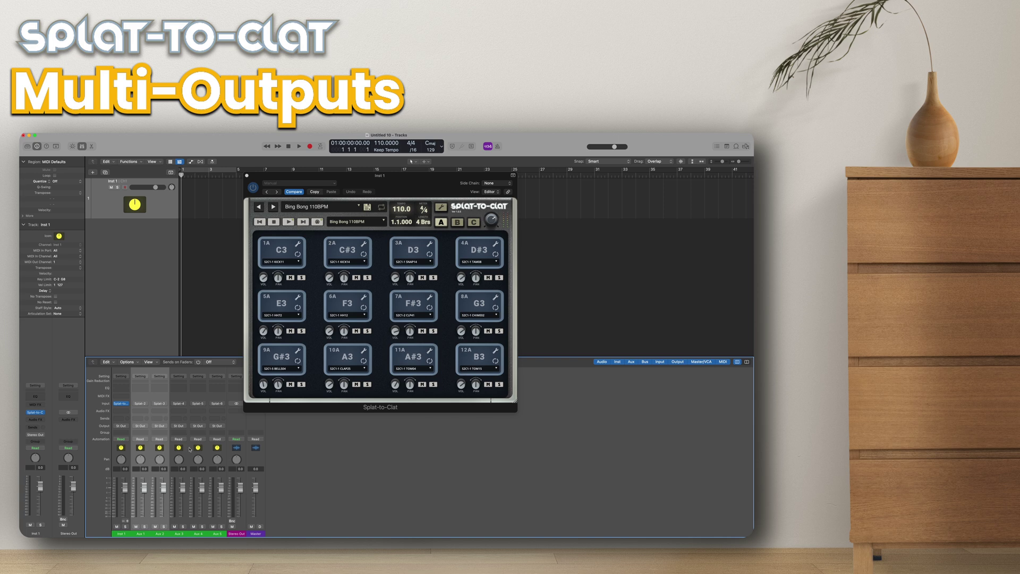
Change the Inst 1 track's icon to the metronome and show the mixer again.
{"action": "left_click", "coordinate": [136, 203]}
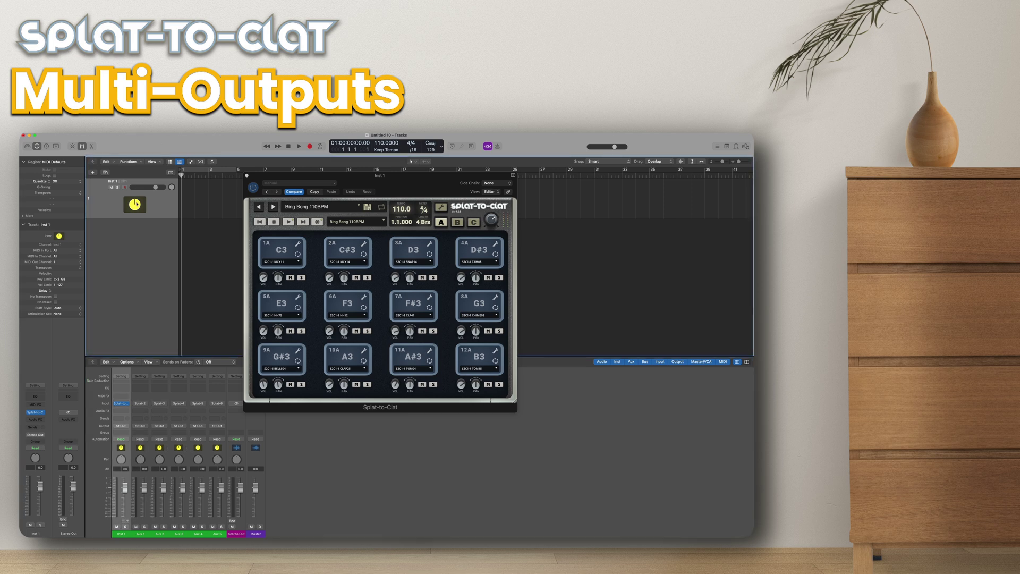
{"action": "key", "text": "x"}
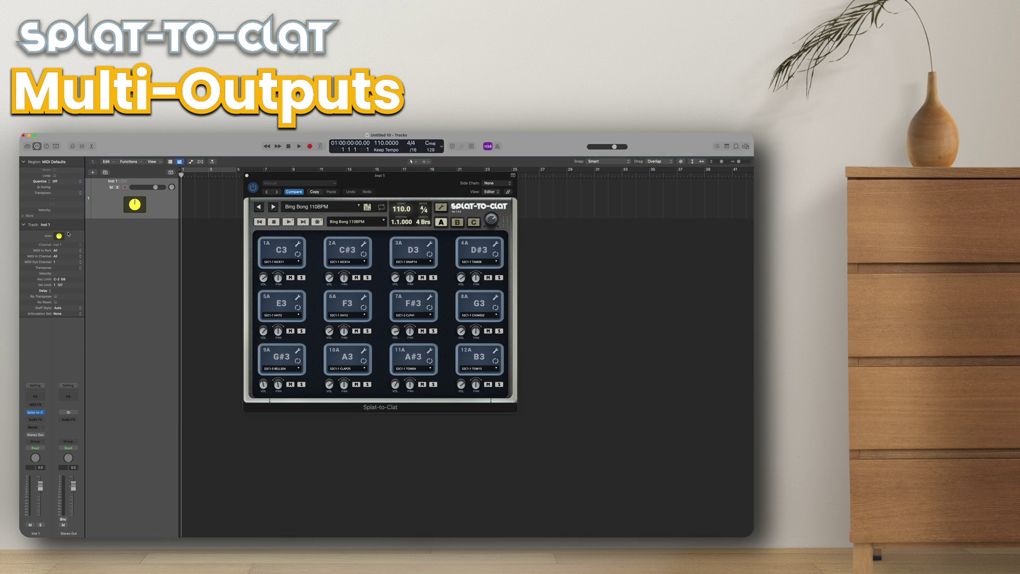
{"action": "left_click", "coordinate": [59, 235]}
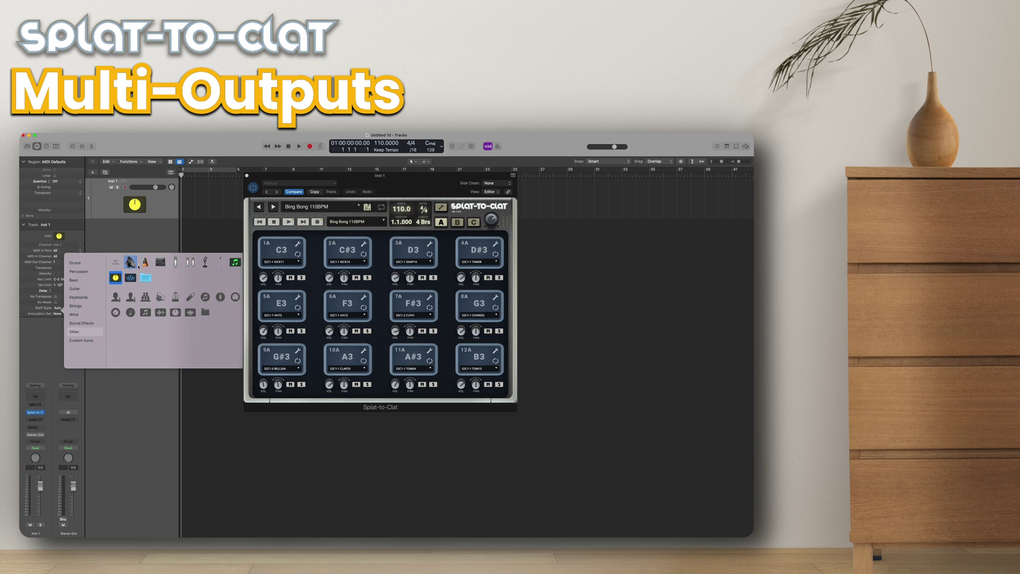
{"action": "left_click", "coordinate": [145, 262]}
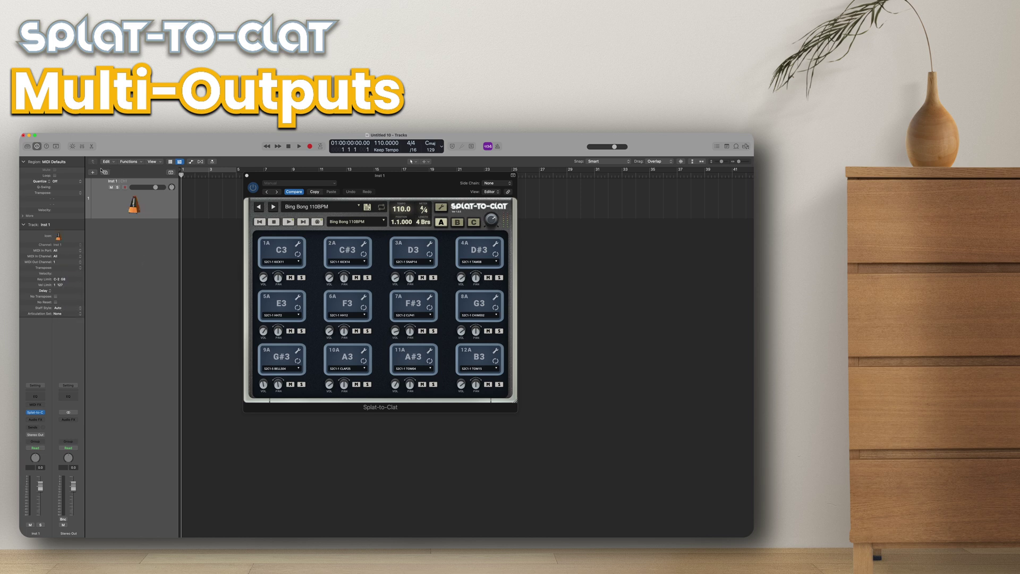
{"action": "left_click", "coordinate": [82, 146]}
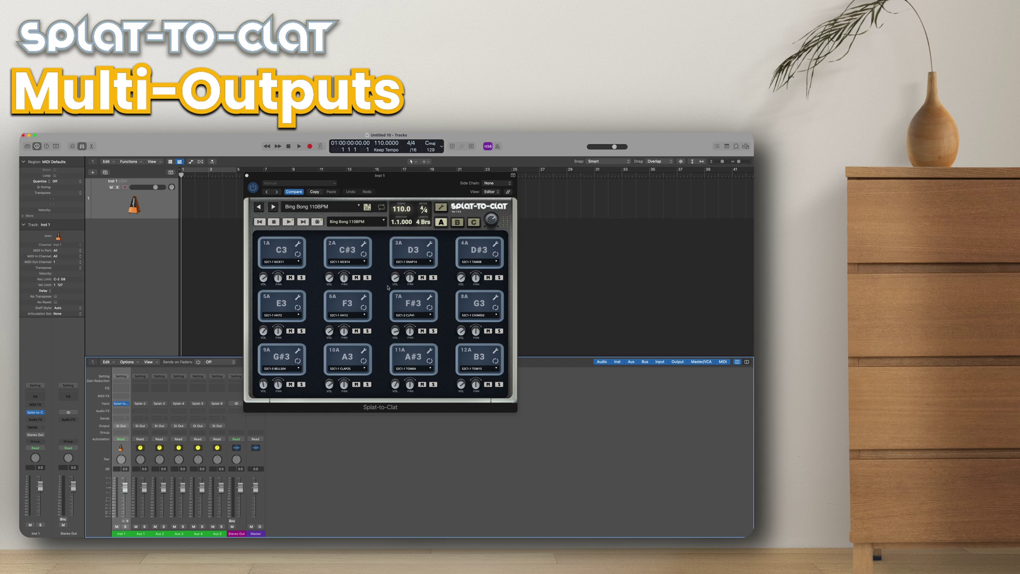
Shrink the plug-in window slightly and check the Auto-Assign Outputs option in the plug-in's settings.
{"action": "left_click_drag", "start_coordinate": [516, 403], "coordinate": [500, 390]}
{"action": "left_click", "coordinate": [431, 208]}
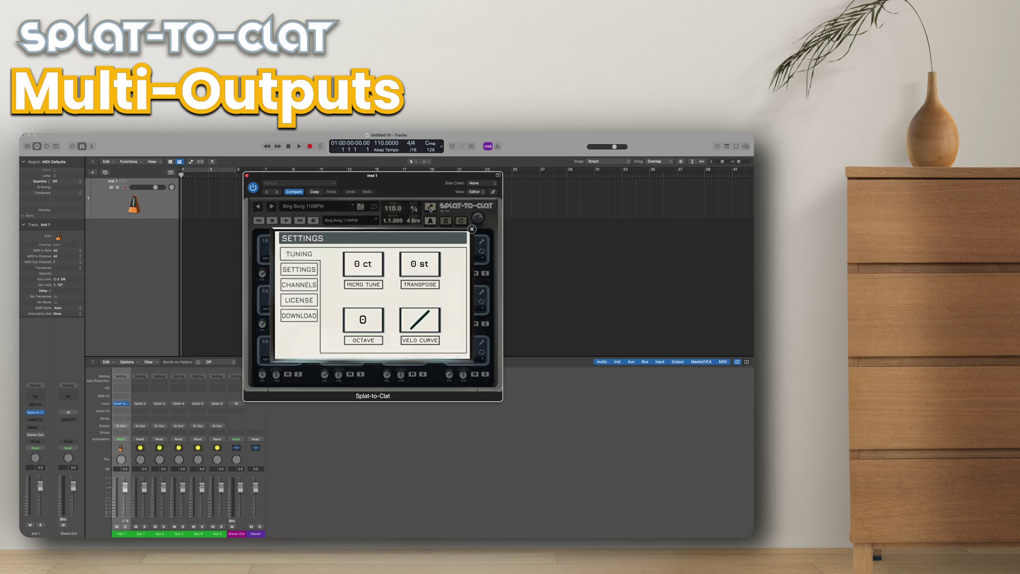
{"action": "left_click", "coordinate": [299, 269]}
{"action": "scroll", "coordinate": [354, 319], "scroll_direction": "down", "scroll_amount": 10}
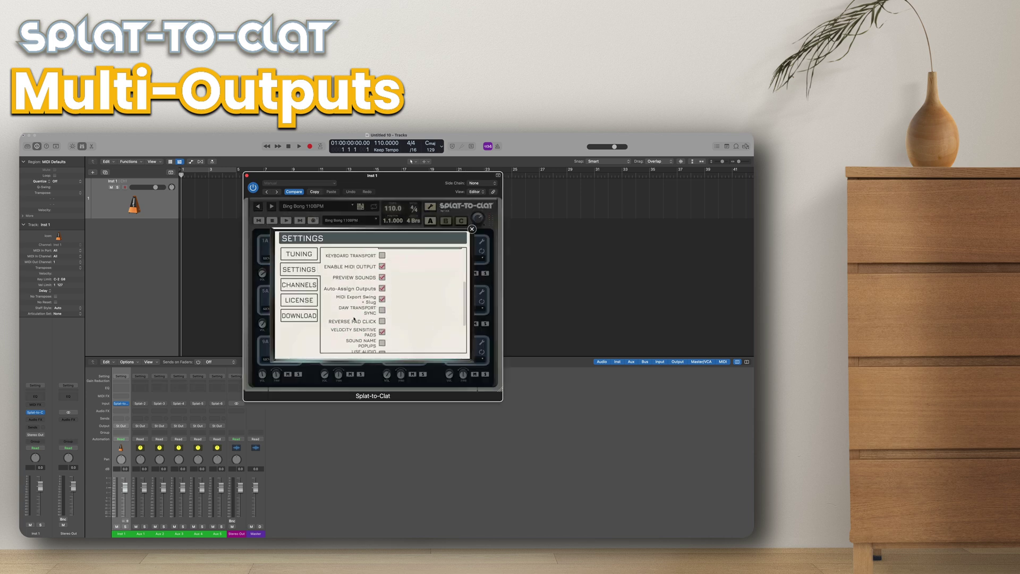
{"action": "scroll", "coordinate": [354, 318], "scroll_direction": "up", "scroll_amount": 4}
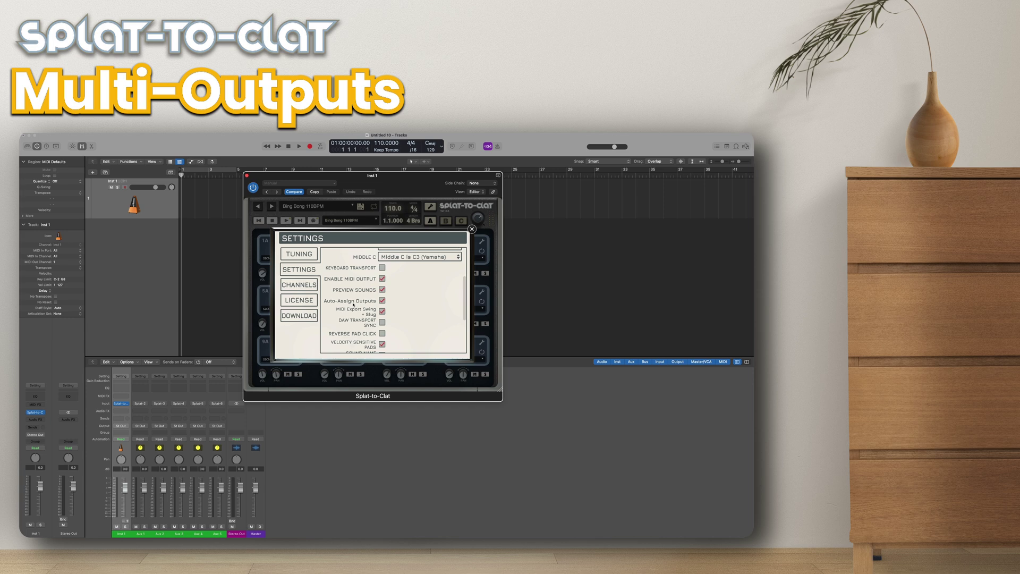
{"action": "left_click", "coordinate": [472, 230]}
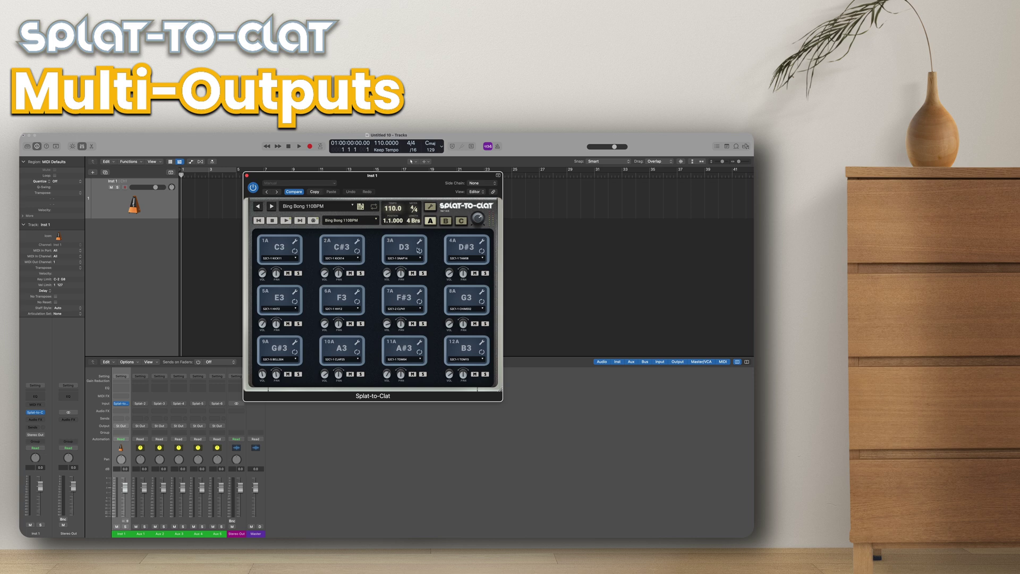
Audition the C3 kick pad repeatedly and the pads C#3 through F#3 to see which mixer channels they feed.
{"action": "left_click", "coordinate": [283, 246]}
{"action": "left_click", "coordinate": [283, 246]}
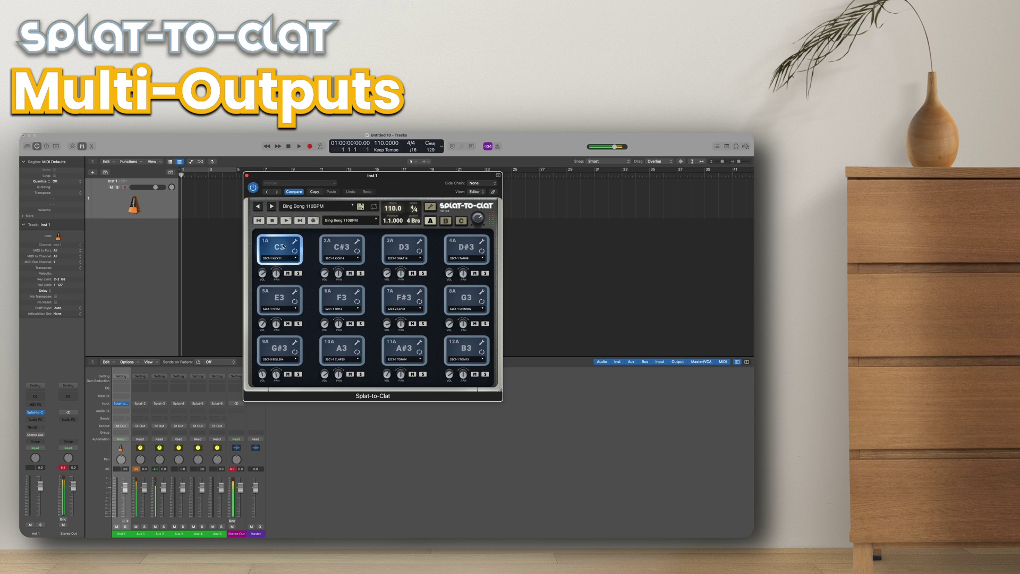
{"action": "left_click", "coordinate": [283, 246]}
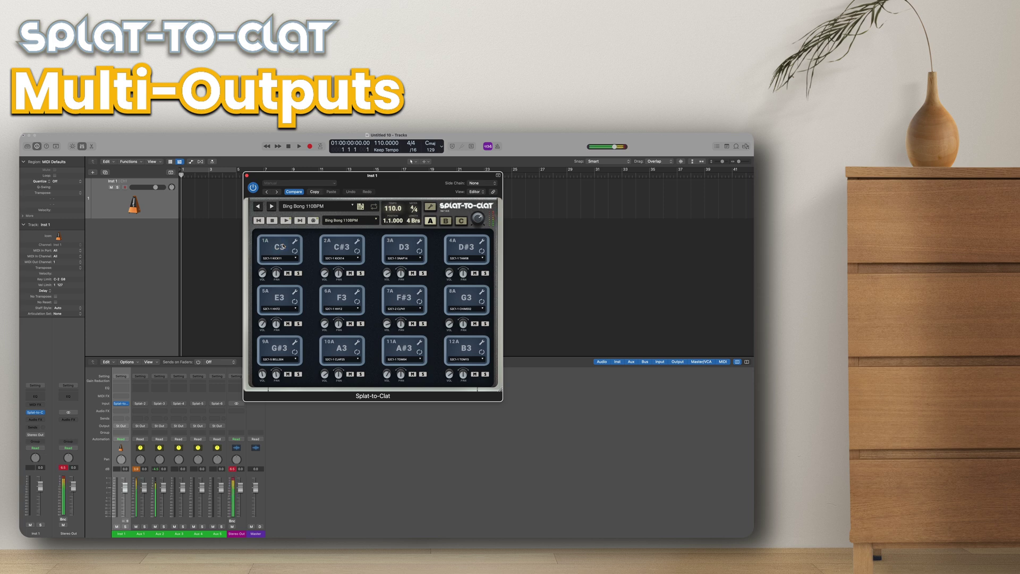
{"action": "left_click", "coordinate": [283, 246]}
{"action": "left_click", "coordinate": [341, 249]}
{"action": "left_click", "coordinate": [398, 249]}
{"action": "left_click", "coordinate": [461, 248]}
{"action": "left_click", "coordinate": [461, 248]}
{"action": "left_click", "coordinate": [285, 301]}
{"action": "left_click", "coordinate": [335, 299]}
{"action": "left_click", "coordinate": [401, 301]}
Play the first row of pads again, C3 to D#3, to compare their output channels.
{"action": "left_click", "coordinate": [285, 246]}
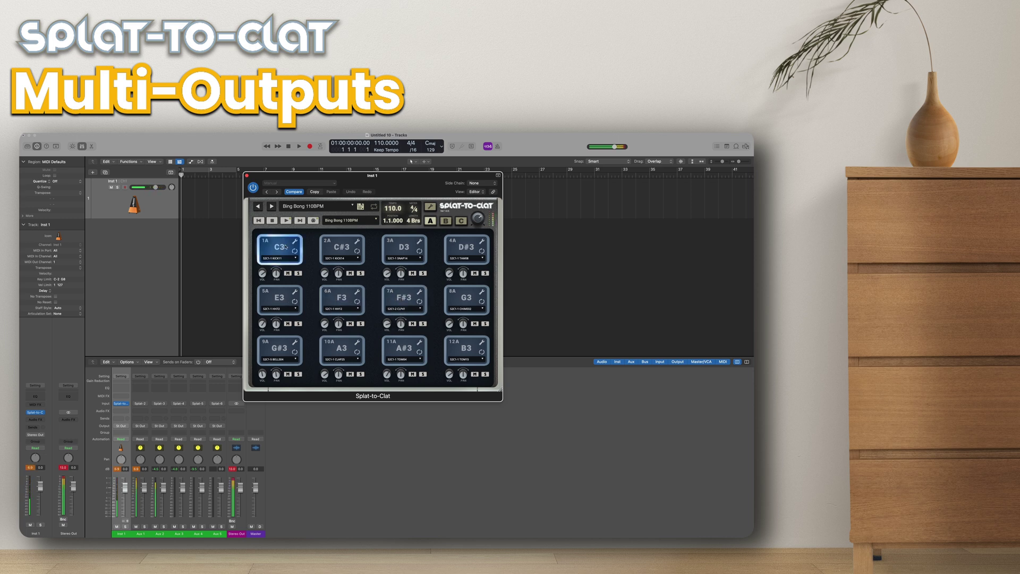
{"action": "left_click", "coordinate": [347, 251]}
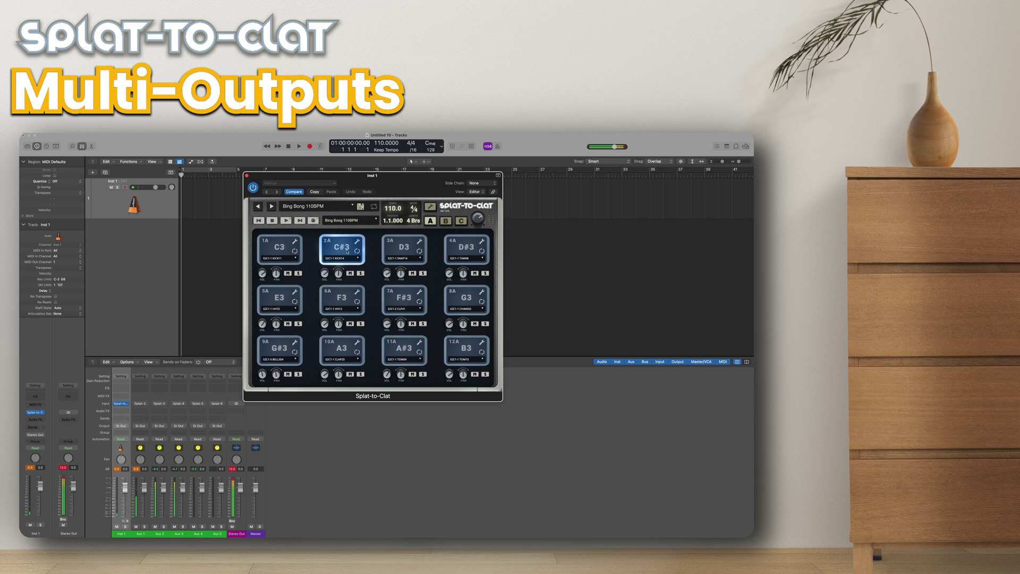
{"action": "left_click", "coordinate": [395, 254]}
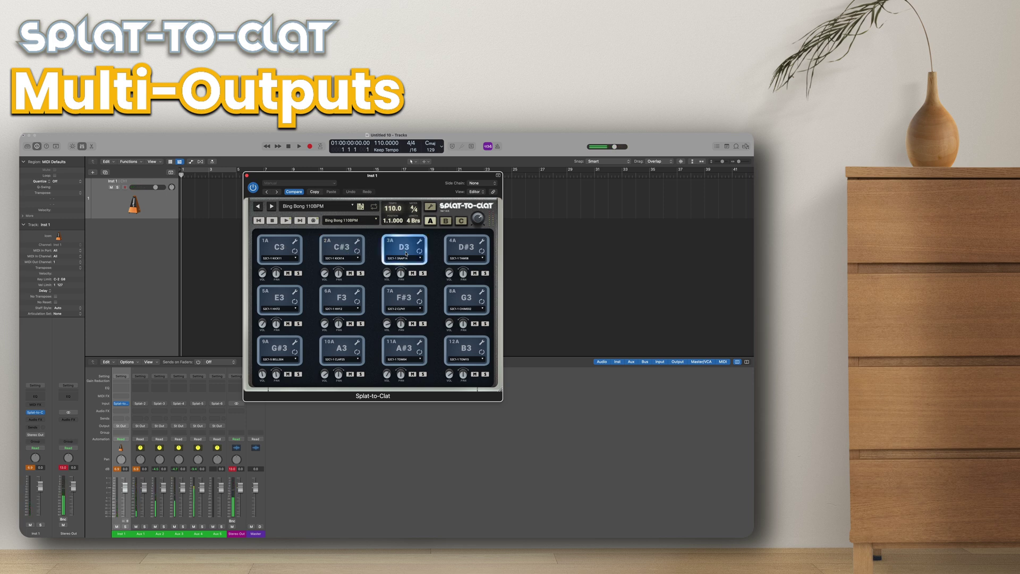
{"action": "left_click", "coordinate": [467, 252]}
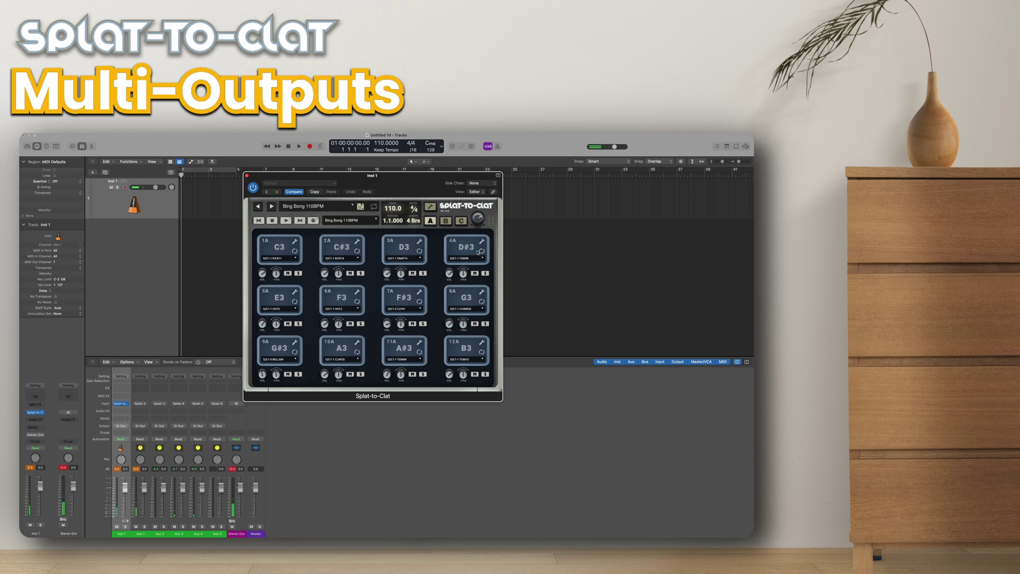
Check the audio output choices of the D#3 pad, leave its output unchanged, and audition the E3 pad.
{"action": "left_click", "coordinate": [482, 241]}
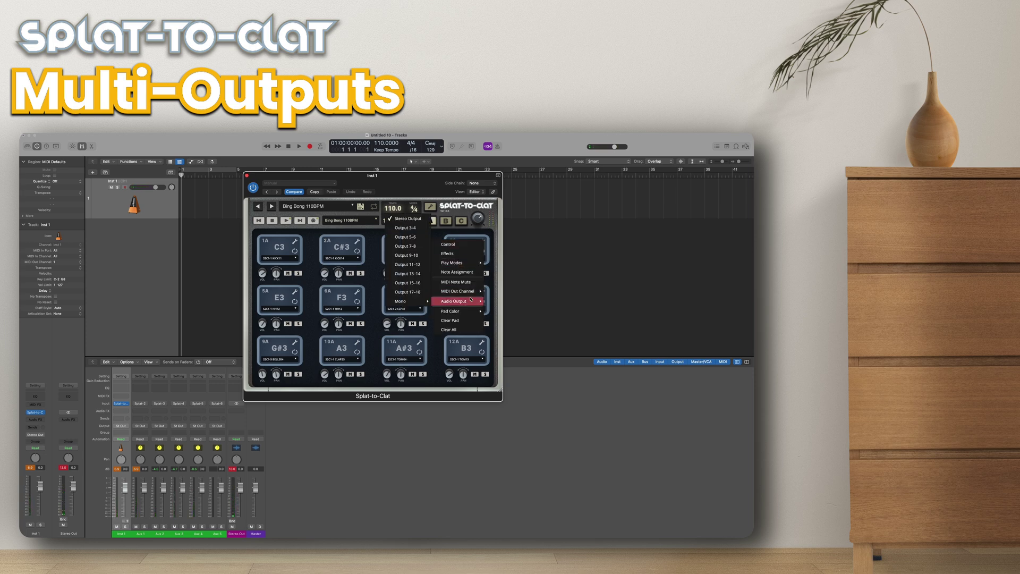
{"action": "mouse_move", "coordinate": [467, 292]}
{"action": "left_click", "coordinate": [490, 230]}
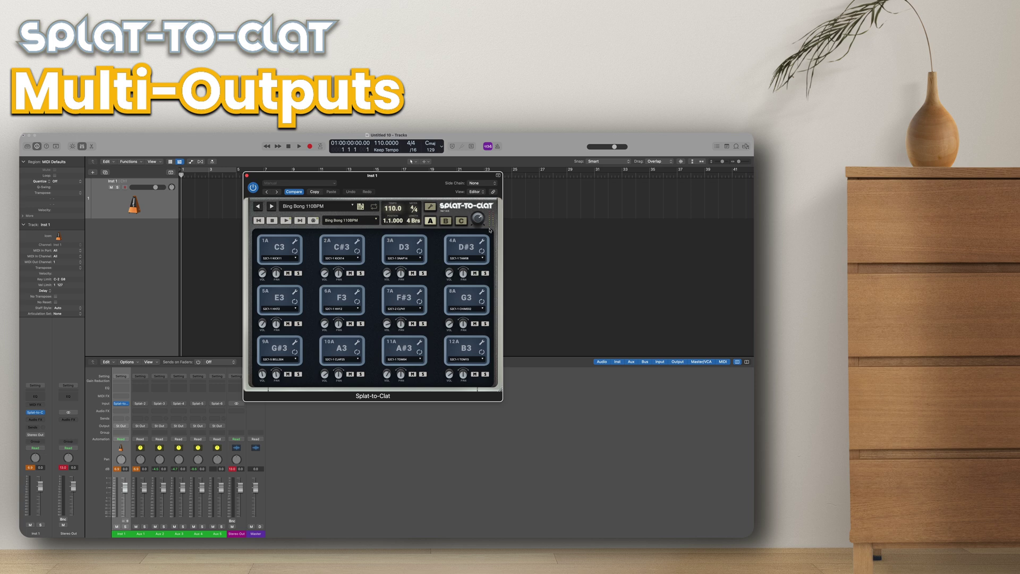
{"action": "left_click", "coordinate": [285, 297]}
Create tracks for the Aux 1 through Aux 5 channel strips and shrink the track height so all of them fit.
{"action": "left_click", "coordinate": [128, 362]}
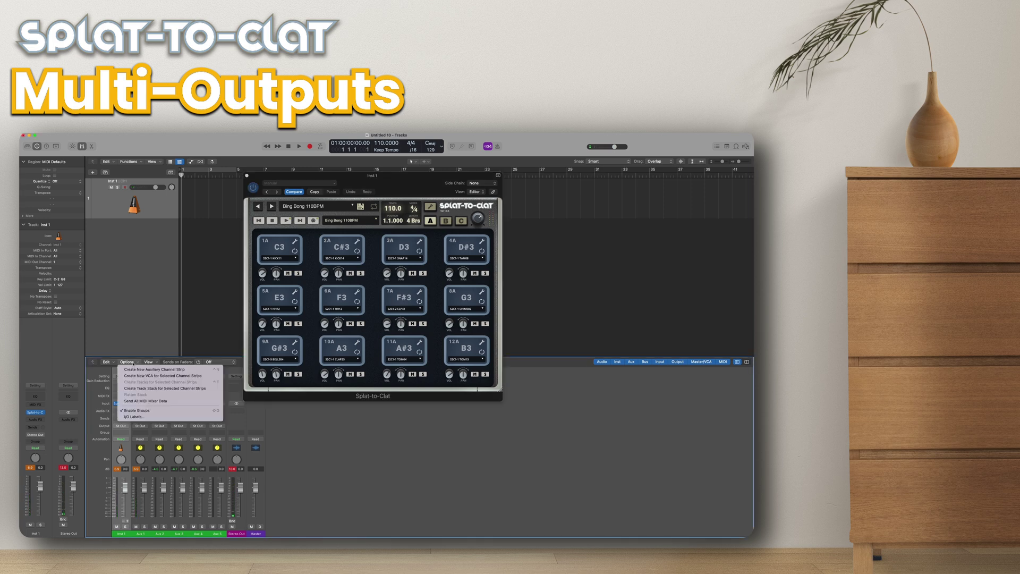
{"action": "left_click", "coordinate": [325, 466]}
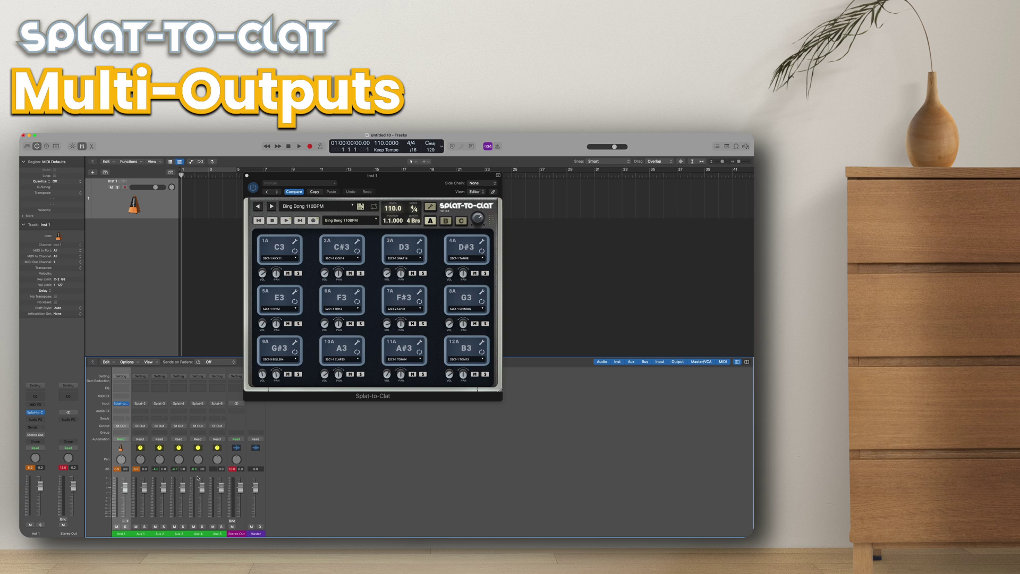
{"action": "left_click_drag", "start_coordinate": [147, 450], "coordinate": [210, 454]}
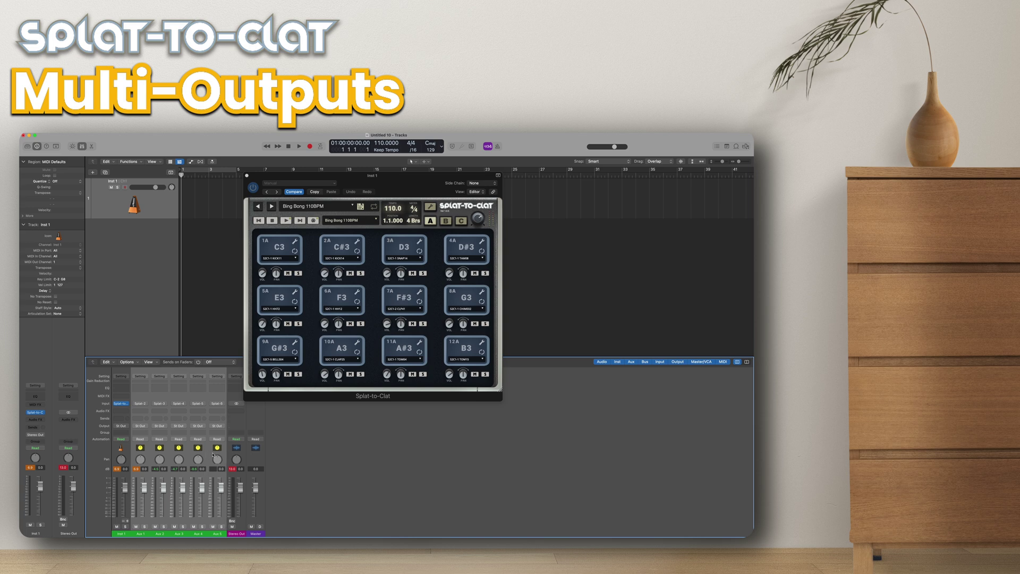
{"action": "left_click", "coordinate": [129, 362]}
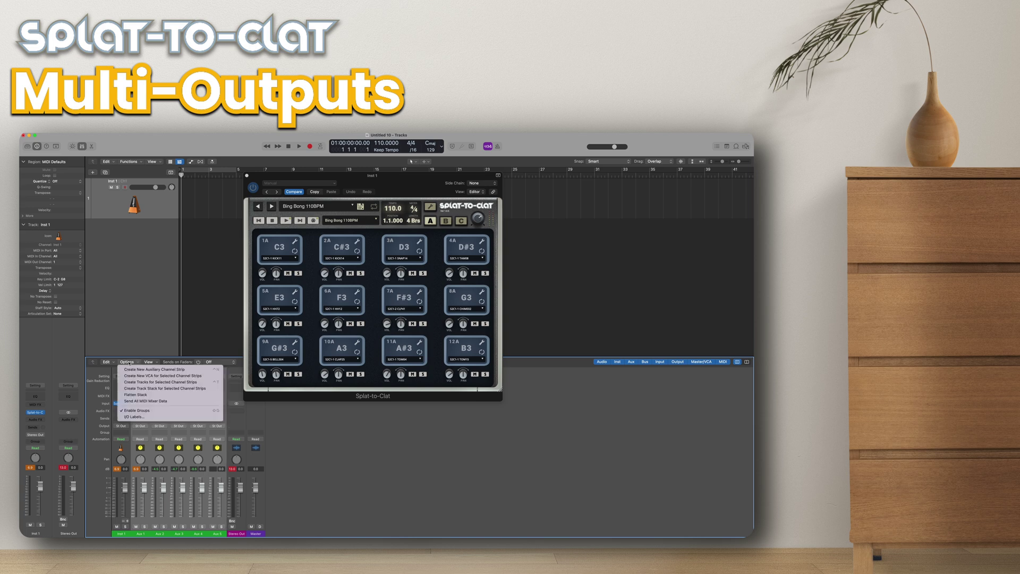
{"action": "left_click", "coordinate": [151, 383]}
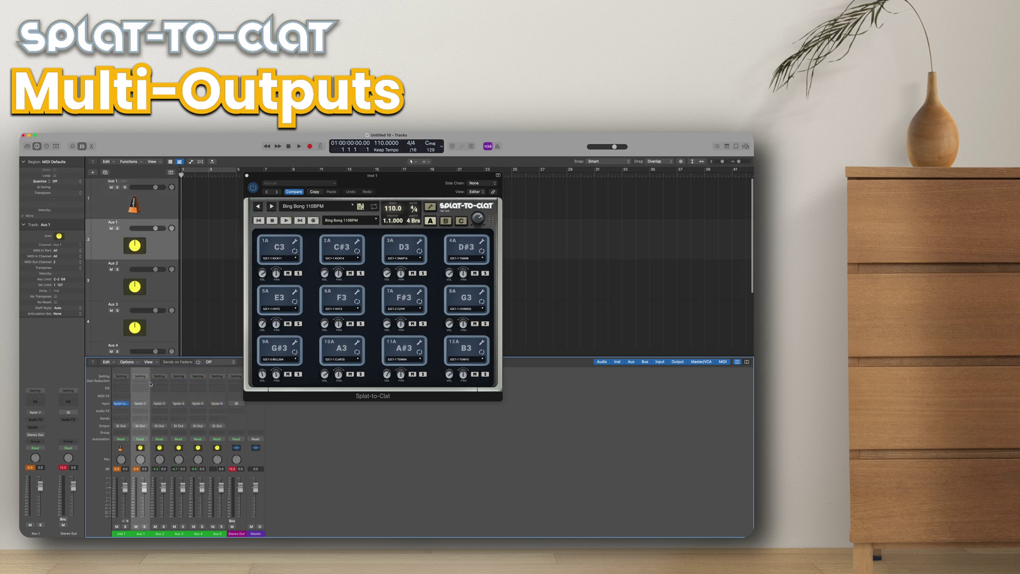
{"action": "left_click_drag", "start_coordinate": [719, 160], "coordinate": [689, 167]}
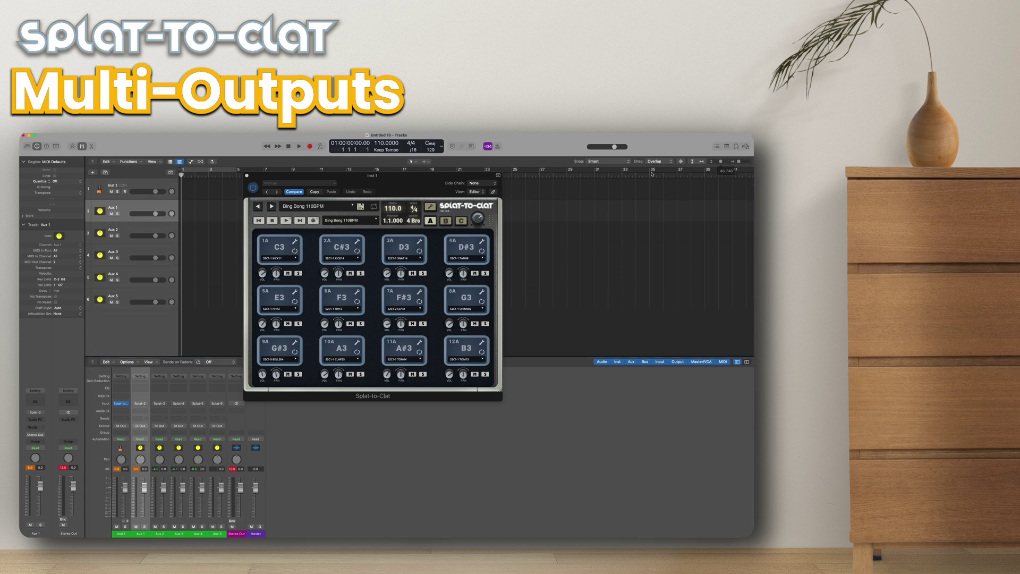
Play the Bing Bong 110BPM pattern in Splat-to-Clat and return focus to the main project window.
{"action": "left_click", "coordinate": [287, 222]}
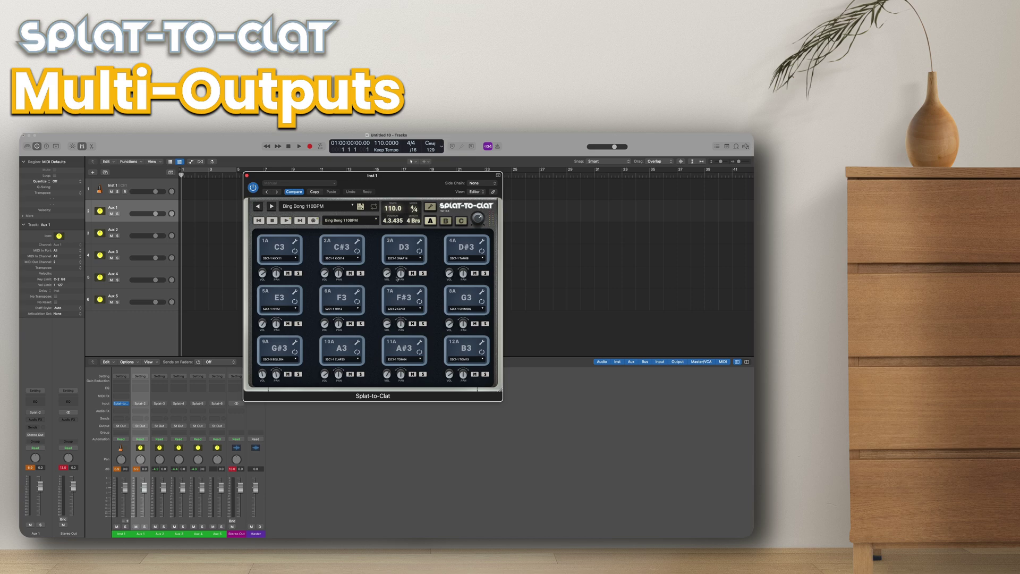
{"action": "left_click", "coordinate": [206, 138]}
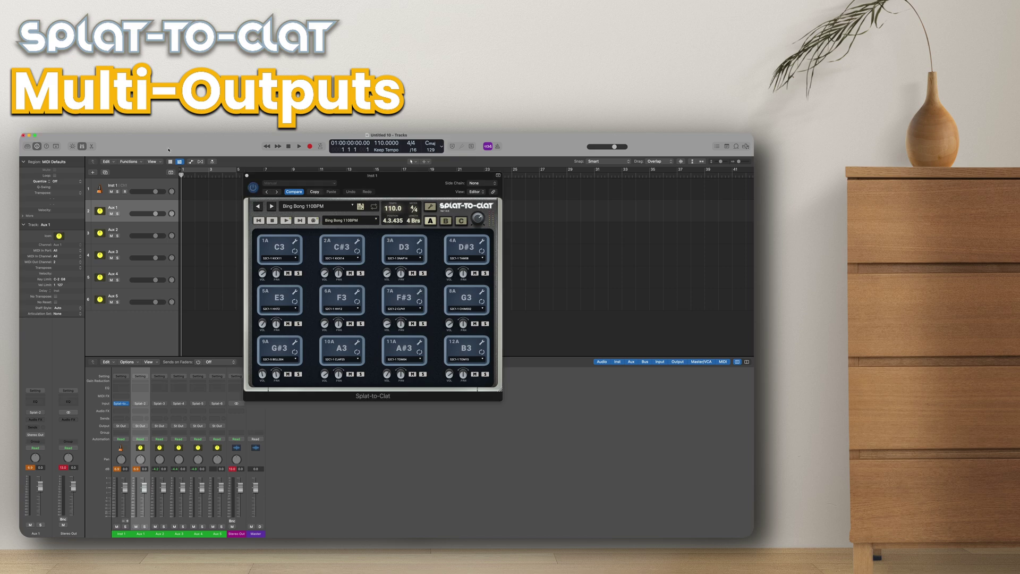